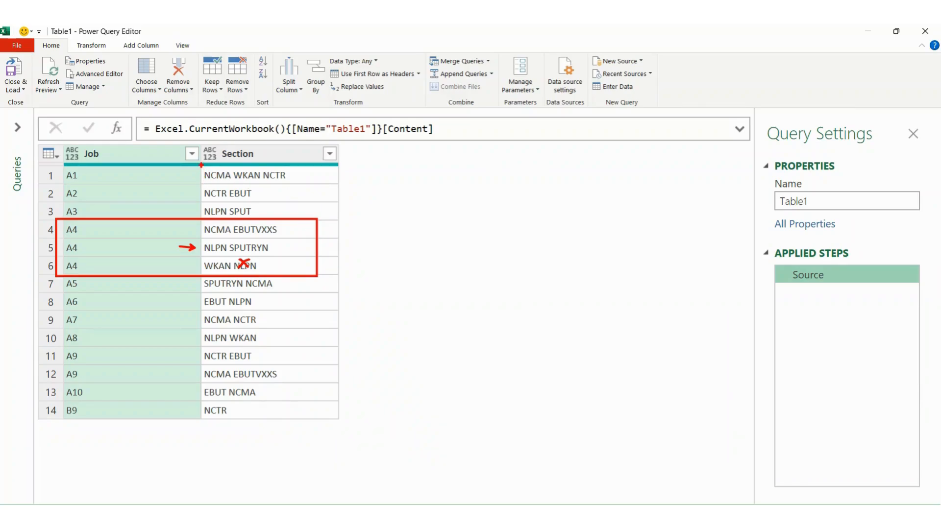
- Split the Section column by the space delimiter at each occurrence
{"action": "mouse_move", "coordinate": [201, 163]}
{"action": "left_mouse_down"}
{"action": "mouse_move", "coordinate": [314, 419]}
{"action": "mouse_move", "coordinate": [344, 422]}
{"action": "left_mouse_up"}
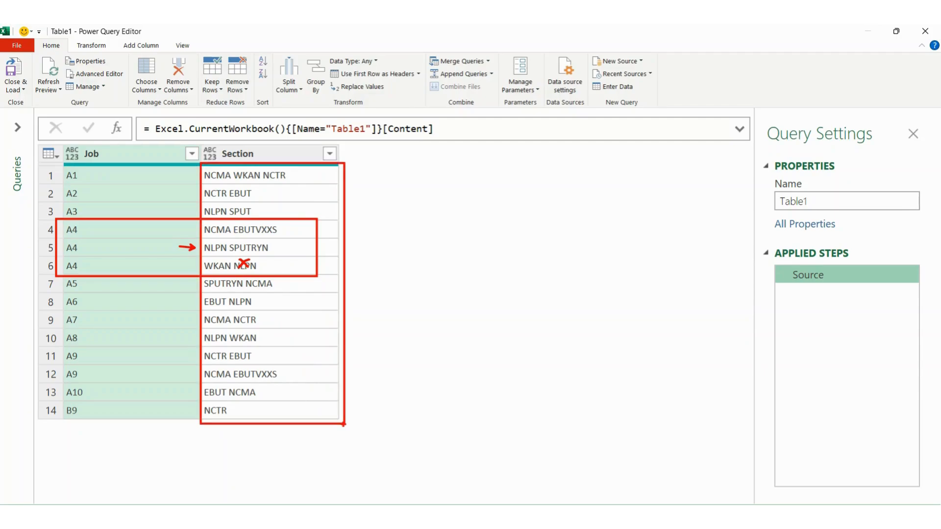
{"action": "key", "text": "Escape"}
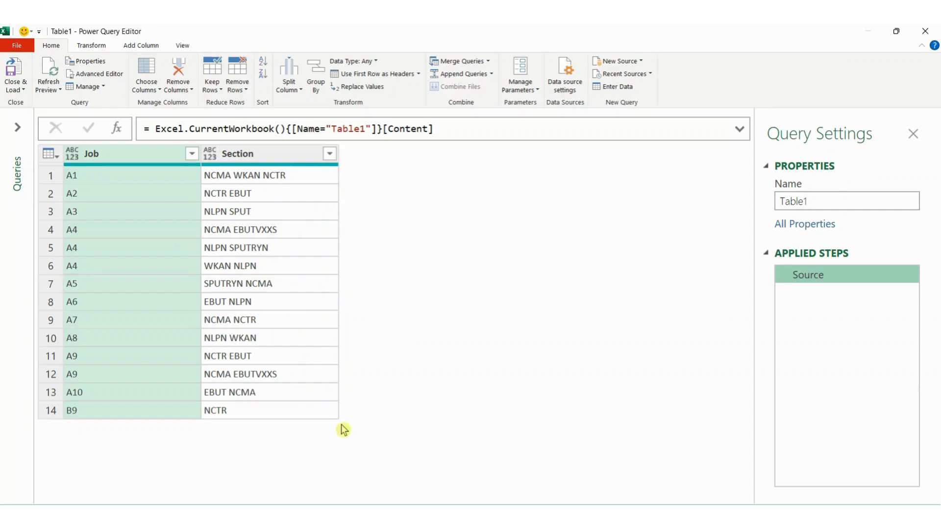
{"action": "left_click", "coordinate": [270, 160]}
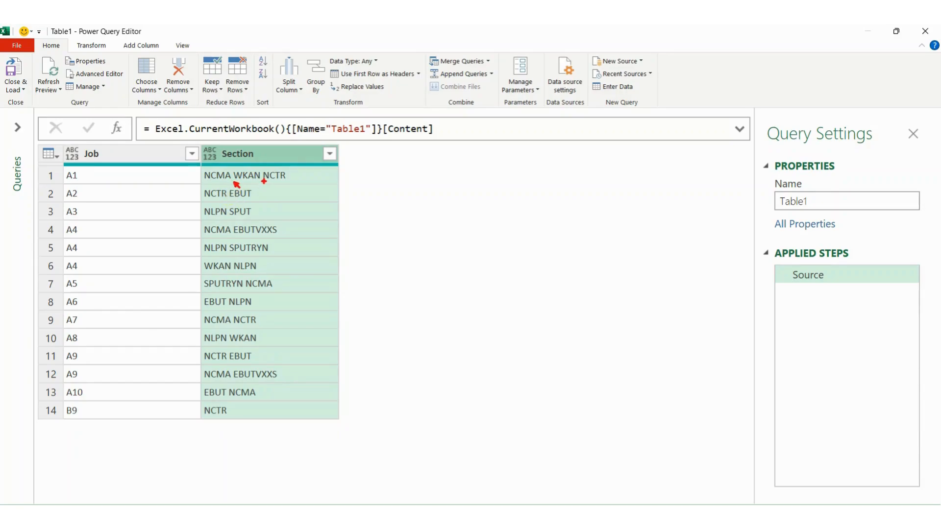
{"action": "key", "text": "Escape"}
{"action": "left_click", "coordinate": [92, 44]}
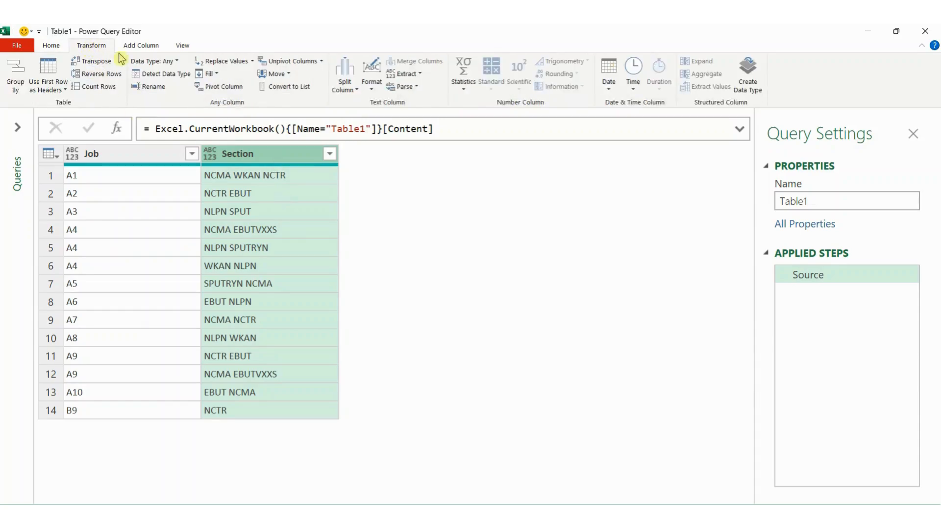
{"action": "left_click", "coordinate": [352, 89]}
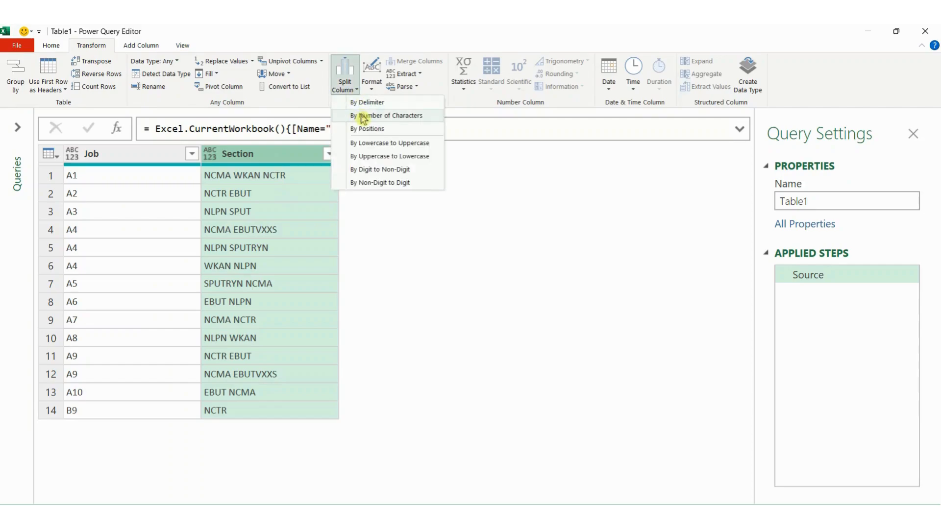
{"action": "left_click", "coordinate": [397, 103]}
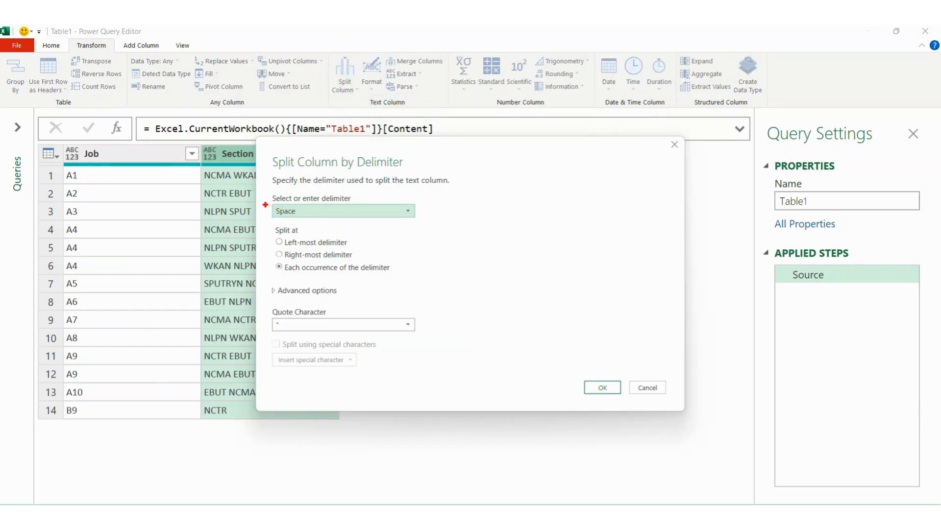
{"action": "mouse_move", "coordinate": [265, 199]}
{"action": "left_mouse_down"}
{"action": "mouse_move", "coordinate": [277, 220]}
{"action": "mouse_move", "coordinate": [315, 223]}
{"action": "left_mouse_up"}
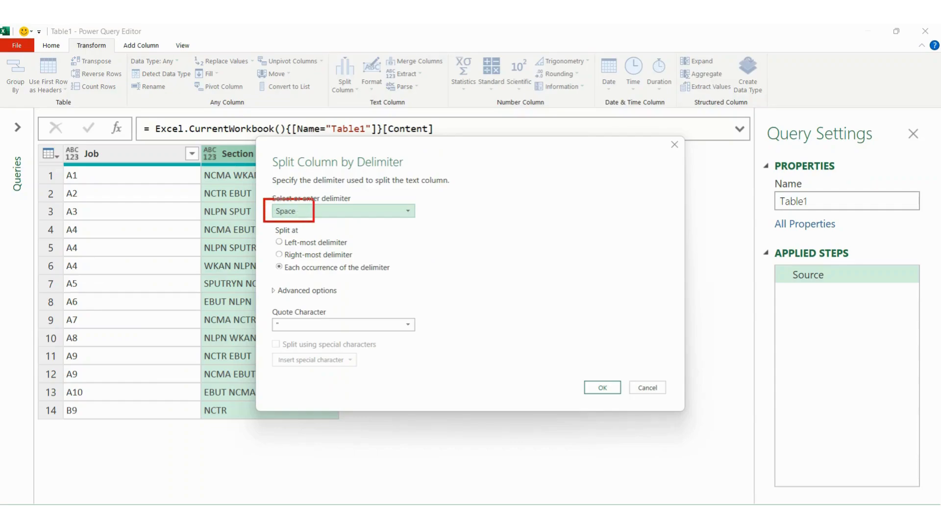
{"action": "left_click_drag", "start_coordinate": [599, 373], "coordinate": [602, 353]}
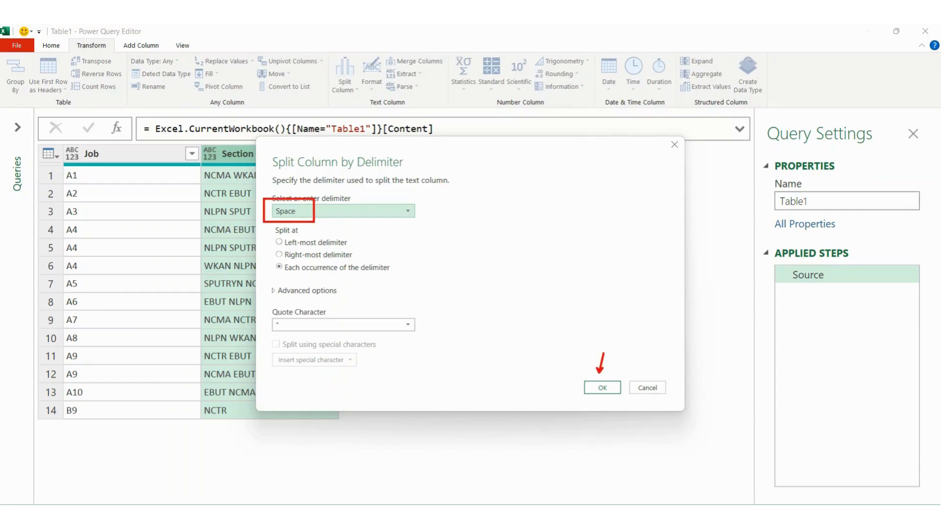
{"action": "left_click", "coordinate": [603, 387]}
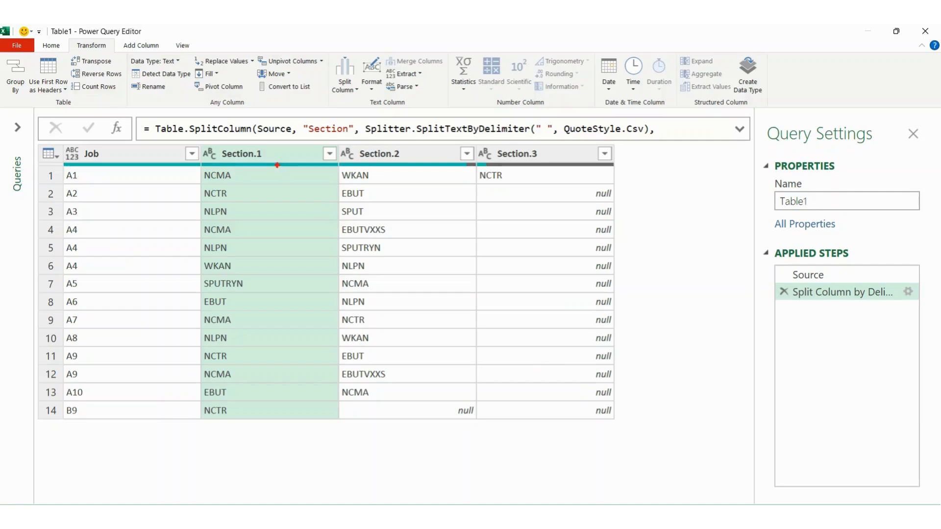
- Unpivot all columns other than Job
{"action": "mouse_move", "coordinate": [198, 143]}
{"action": "left_mouse_down"}
{"action": "mouse_move", "coordinate": [245, 169]}
{"action": "mouse_move", "coordinate": [618, 166]}
{"action": "left_mouse_up"}
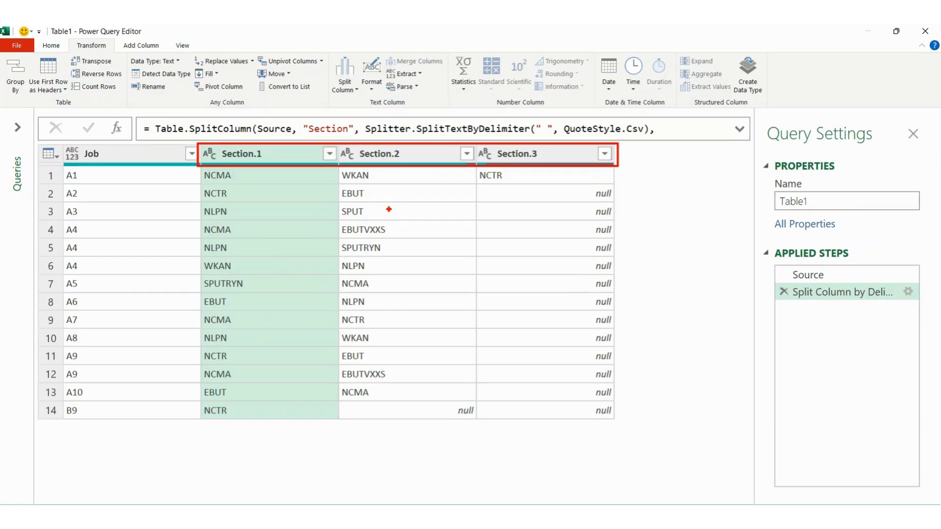
{"action": "key", "text": "Escape"}
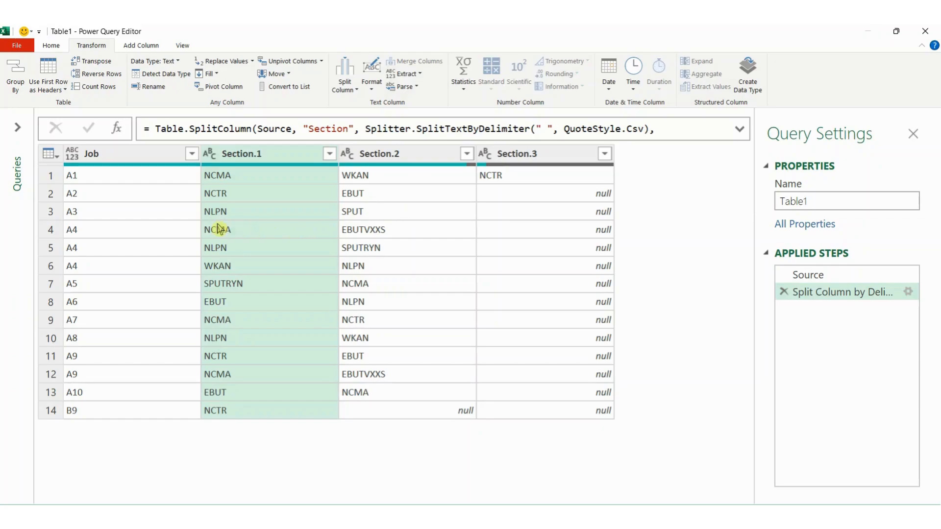
{"action": "left_click", "coordinate": [128, 154]}
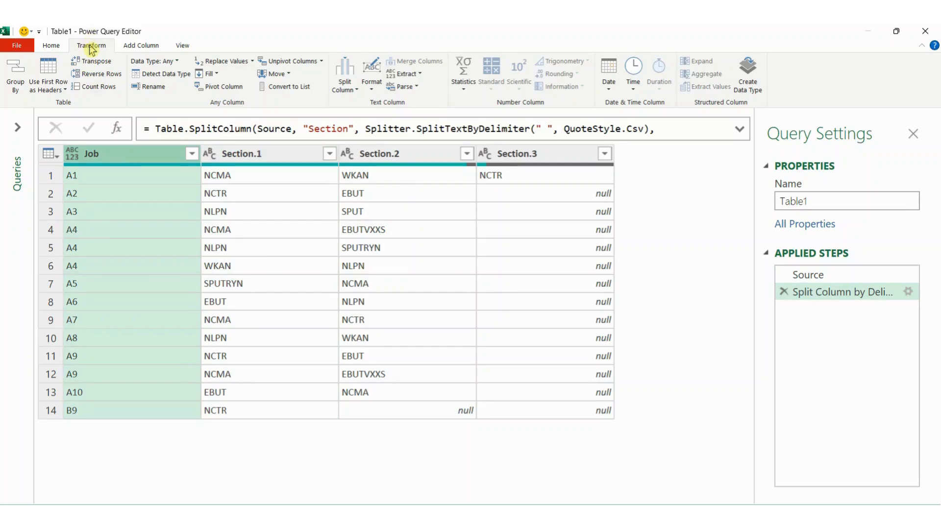
{"action": "left_click", "coordinate": [322, 62]}
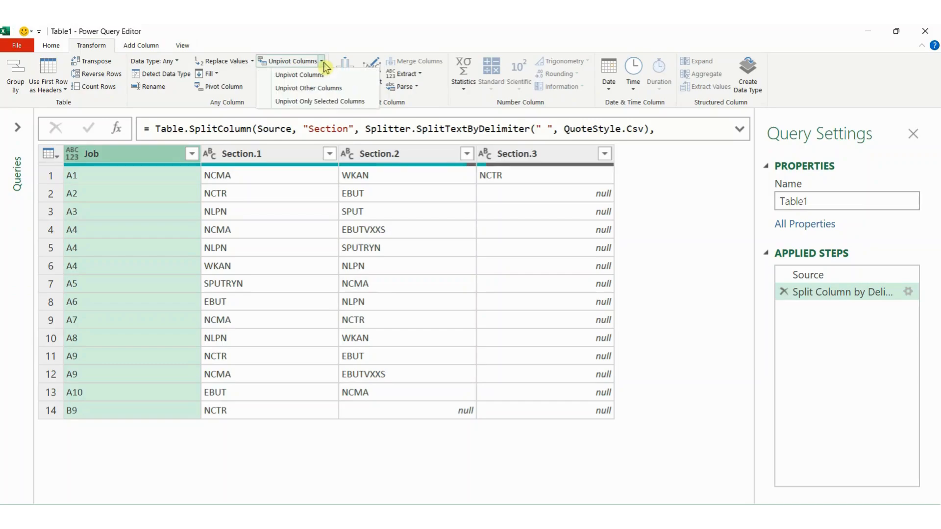
{"action": "left_click", "coordinate": [330, 89]}
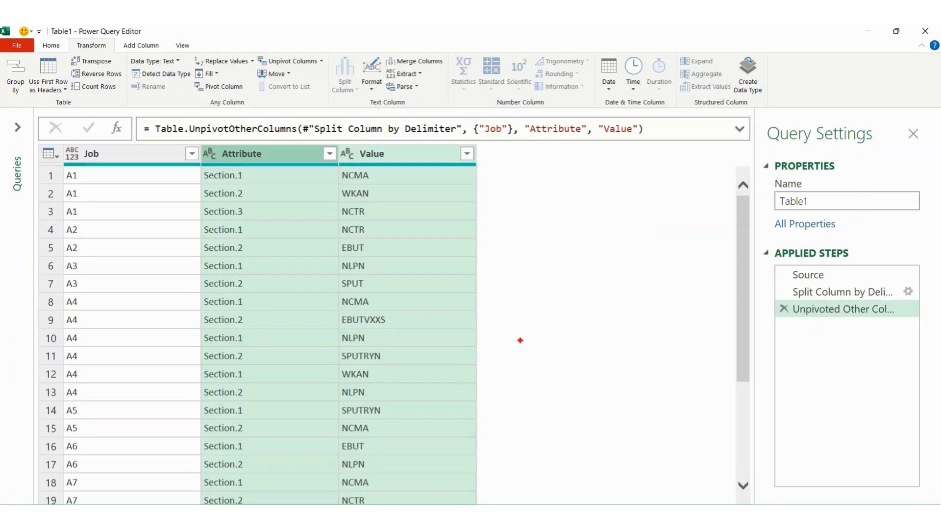
{"action": "mouse_move", "coordinate": [76, 144]}
{"action": "left_mouse_down"}
{"action": "mouse_move", "coordinate": [90, 163]}
{"action": "mouse_move", "coordinate": [117, 166]}
{"action": "left_mouse_up"}
{"action": "left_click_drag", "start_coordinate": [337, 144], "coordinate": [406, 164]}
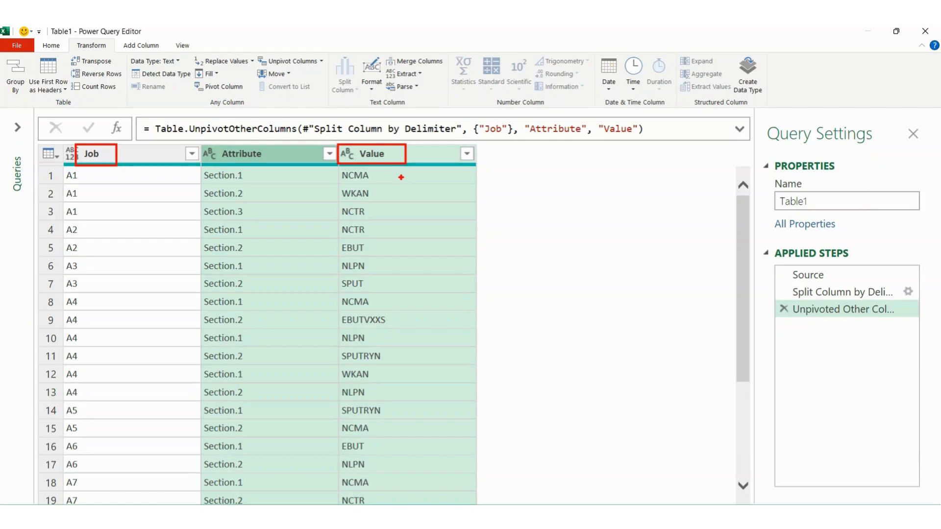
{"action": "key", "text": "Escape"}
{"action": "key", "text": "ctrl+2"}
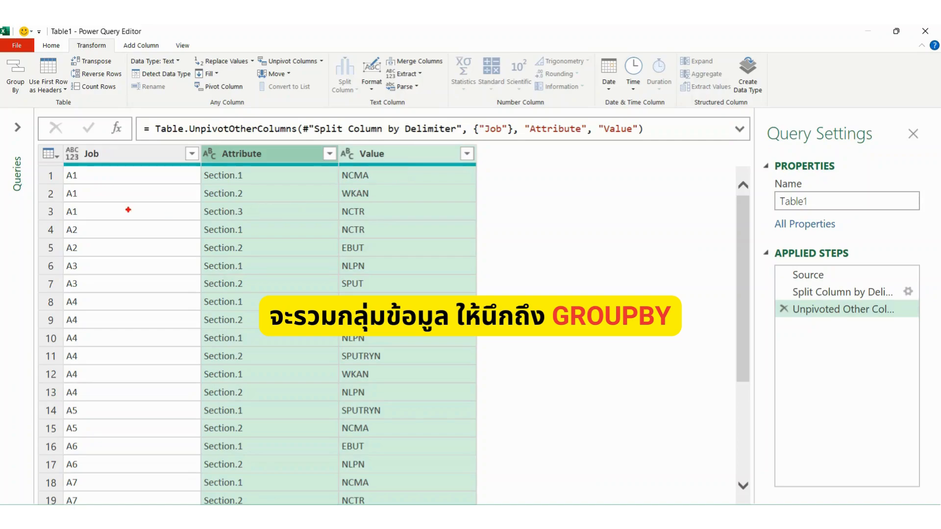
{"action": "mouse_move", "coordinate": [59, 167]}
{"action": "left_mouse_down"}
{"action": "mouse_move", "coordinate": [79, 216]}
{"action": "mouse_move", "coordinate": [94, 220]}
{"action": "mouse_move", "coordinate": [97, 261]}
{"action": "left_mouse_up"}
{"action": "key", "text": "Escape"}
- Group the rows by Job with a new column named Count that uses the Count Rows operation
{"action": "left_click", "coordinate": [127, 160]}
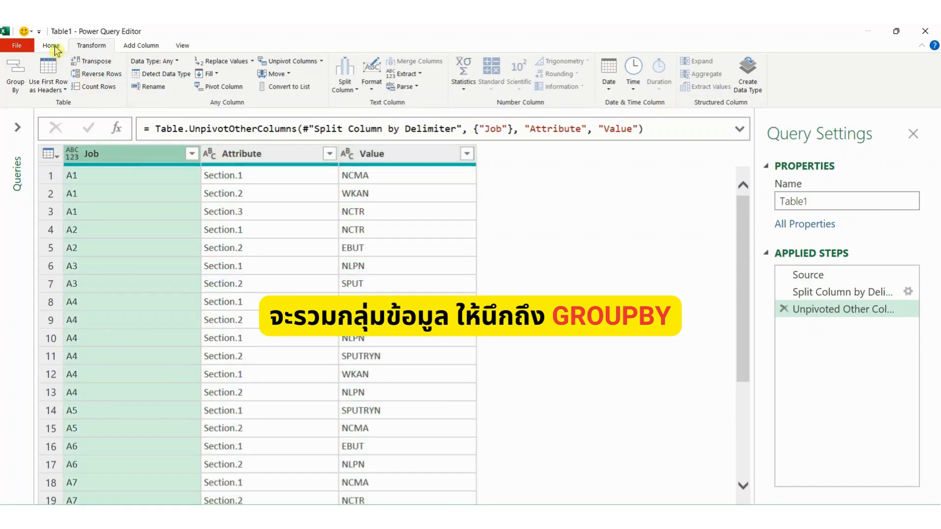
{"action": "left_click", "coordinate": [55, 47]}
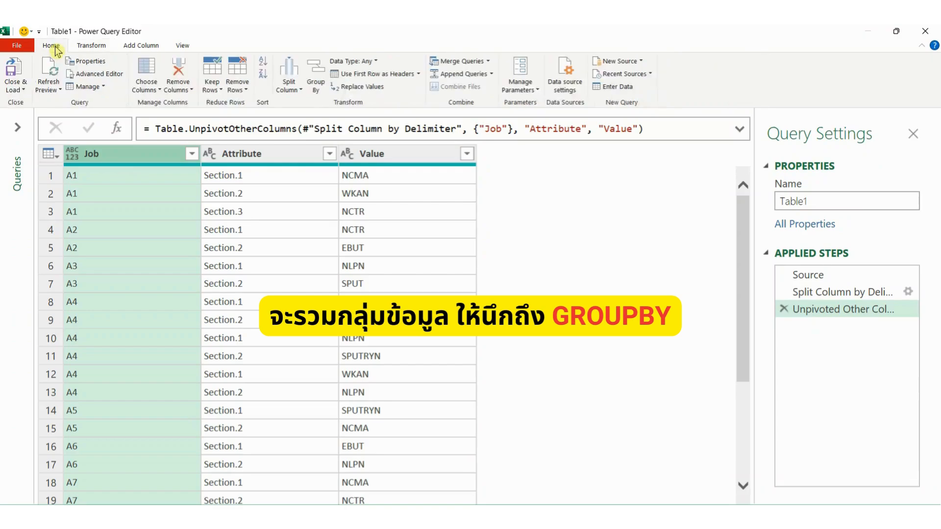
{"action": "left_click", "coordinate": [318, 81]}
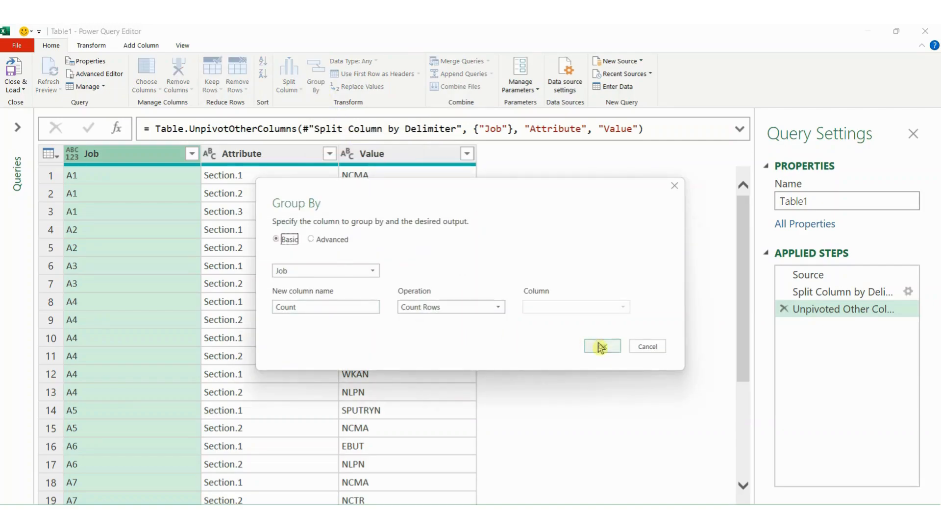
{"action": "left_click", "coordinate": [602, 349]}
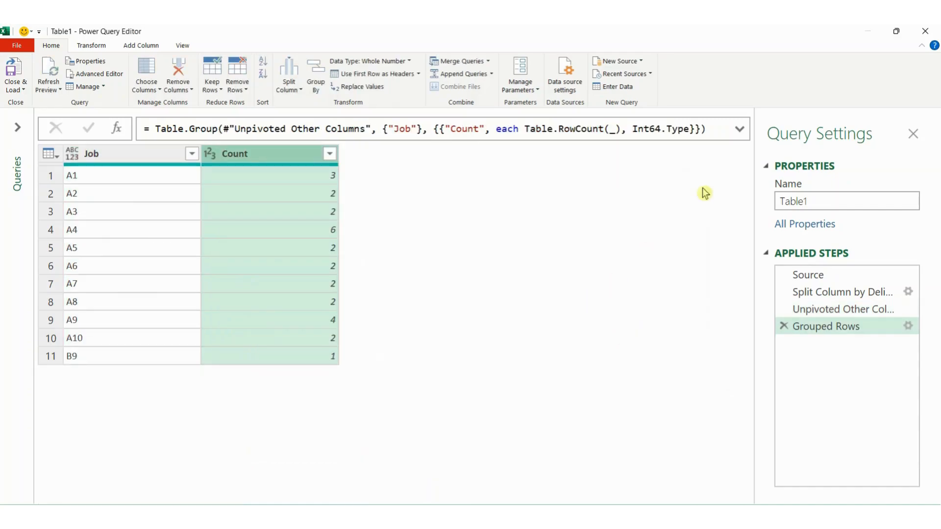
{"action": "left_click", "coordinate": [667, 297]}
{"action": "key", "text": "ctrl+2"}
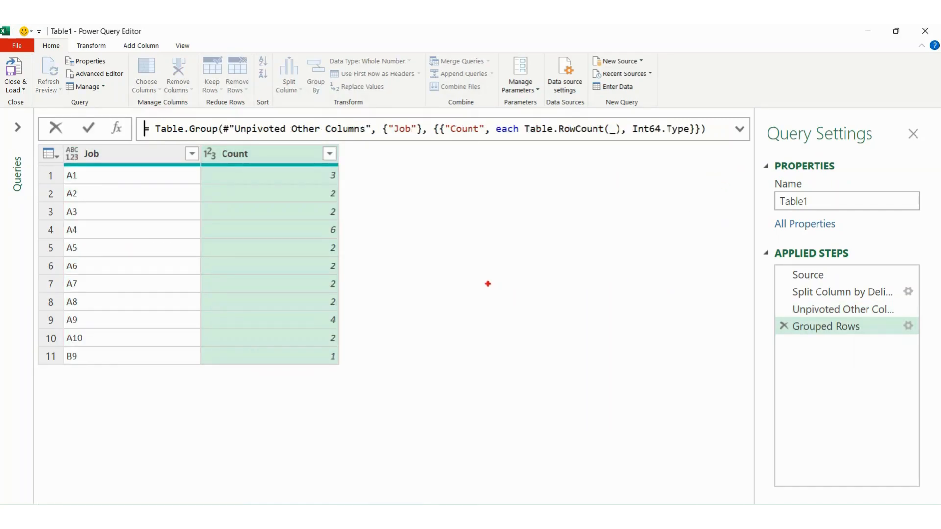
{"action": "mouse_move", "coordinate": [197, 142]}
{"action": "left_mouse_down"}
{"action": "mouse_move", "coordinate": [217, 163]}
{"action": "mouse_move", "coordinate": [273, 165]}
{"action": "left_mouse_up"}
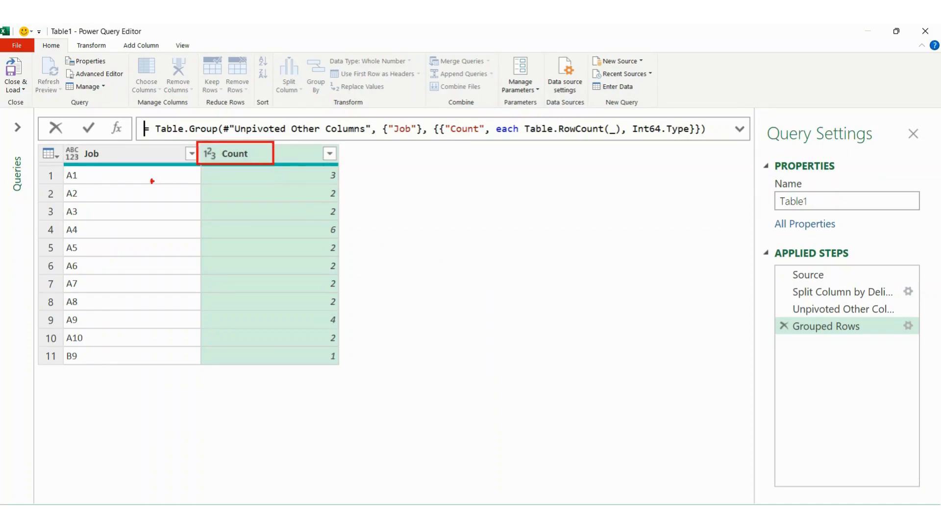
{"action": "left_click_drag", "start_coordinate": [86, 176], "coordinate": [100, 176]}
{"action": "left_click_drag", "start_coordinate": [345, 177], "coordinate": [362, 177]}
{"action": "left_click_drag", "start_coordinate": [89, 194], "coordinate": [108, 193]}
{"action": "left_click_drag", "start_coordinate": [349, 195], "coordinate": [370, 195]}
{"action": "left_click_drag", "start_coordinate": [425, 91], "coordinate": [443, 110]}
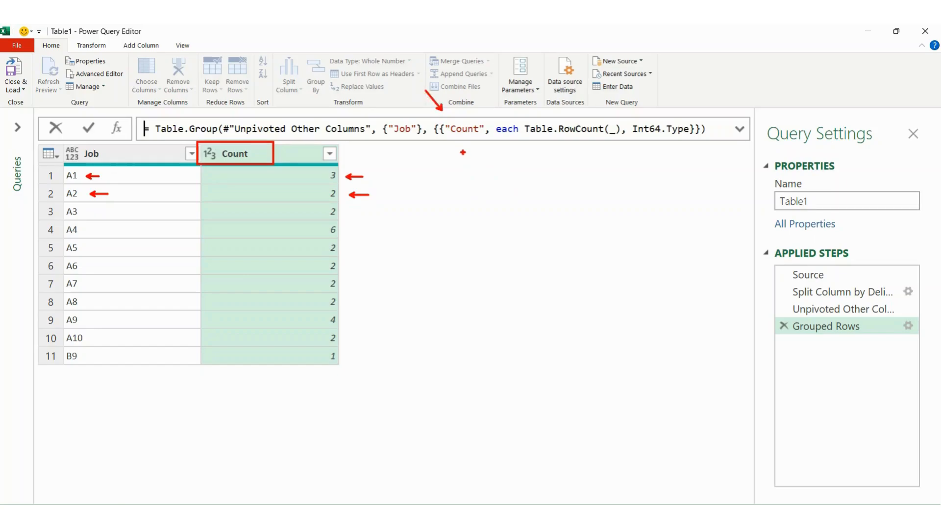
{"action": "mouse_move", "coordinate": [460, 155]}
{"action": "left_mouse_down"}
{"action": "mouse_move", "coordinate": [461, 142]}
{"action": "mouse_move", "coordinate": [489, 139]}
{"action": "left_mouse_up"}
{"action": "left_click_drag", "start_coordinate": [263, 153], "coordinate": [291, 154]}
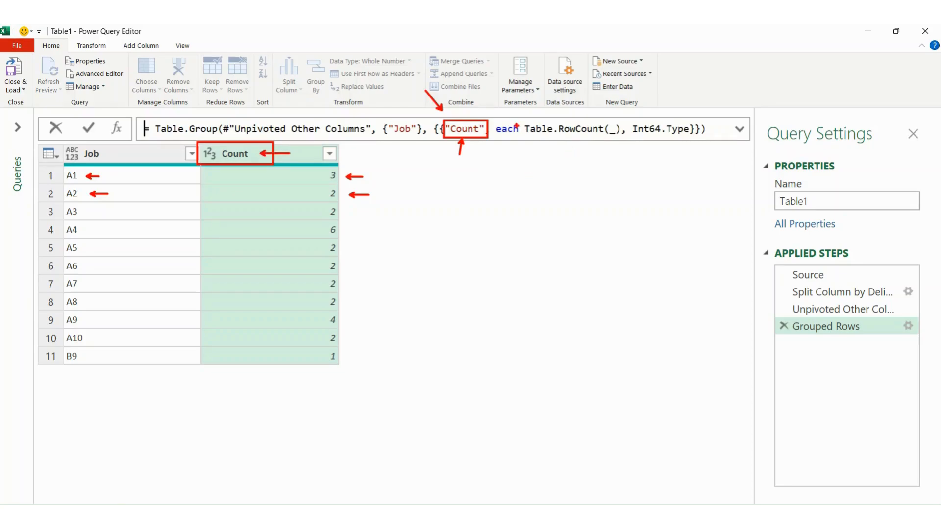
{"action": "mouse_move", "coordinate": [522, 119]}
{"action": "left_mouse_down"}
{"action": "mouse_move", "coordinate": [538, 135]}
{"action": "mouse_move", "coordinate": [628, 142]}
{"action": "left_mouse_up"}
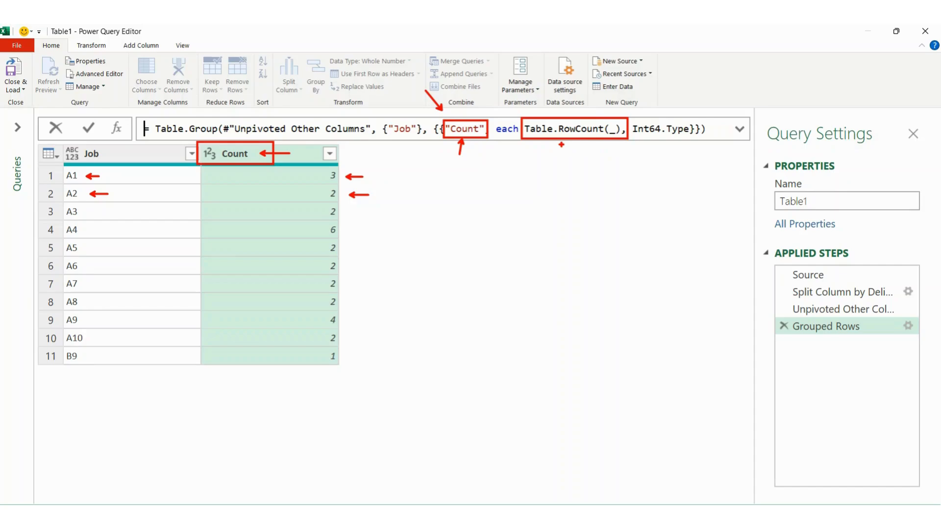
{"action": "key", "text": "Escape"}
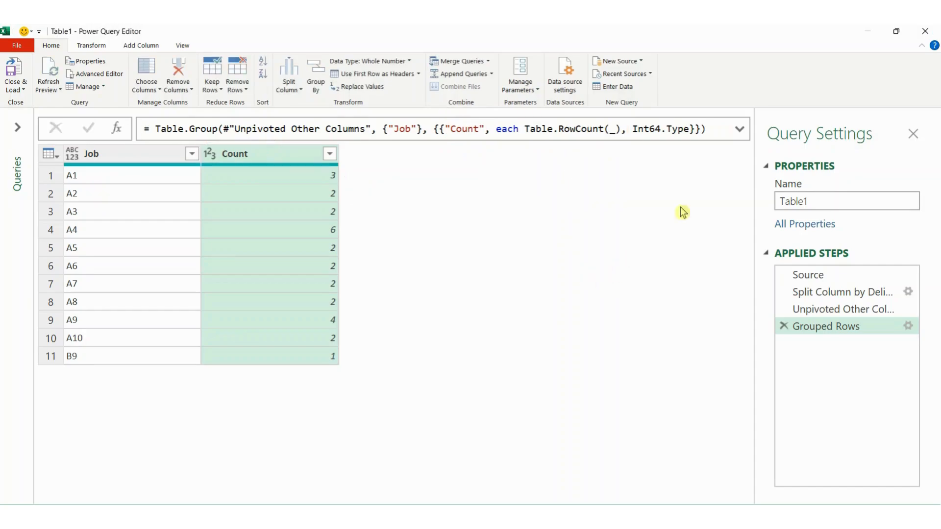
- Delete "Table.RowCount(_), Int64.Type" from the Count aggregation in the Table.Group formula, keeping the each keyword
{"action": "left_click", "coordinate": [691, 129]}
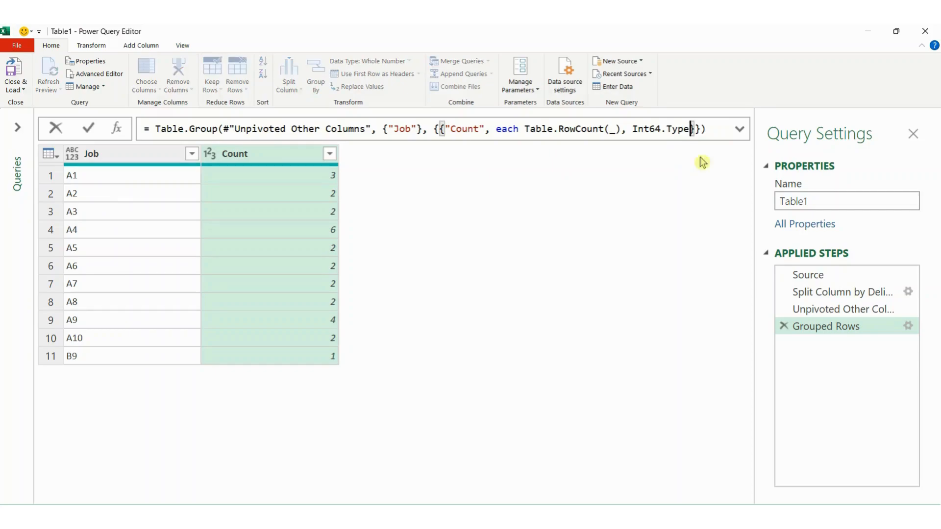
{"action": "key", "text": "BackSpace"}
{"action": "key", "text": "BackSpace"}
{"action": "key", "text": "BackSpace"}
{"action": "key", "text": "BackSpace"}
{"action": "key", "text": "BackSpace"}
{"action": "key", "text": "BackSpace"}
{"action": "key", "text": "BackSpace"}
{"action": "key", "text": "BackSpace"}
{"action": "key", "text": "BackSpace"}
{"action": "key", "text": "BackSpace"}
{"action": "key", "text": "BackSpace"}
{"action": "key", "text": "BackSpace"}
{"action": "key", "text": "BackSpace"}
{"action": "key", "text": "BackSpace"}
{"action": "key", "text": "BackSpace"}
{"action": "key", "text": "BackSpace"}
{"action": "key", "text": "BackSpace"}
{"action": "key", "text": "BackSpace"}
{"action": "key", "text": "BackSpace"}
{"action": "key", "text": "BackSpace"}
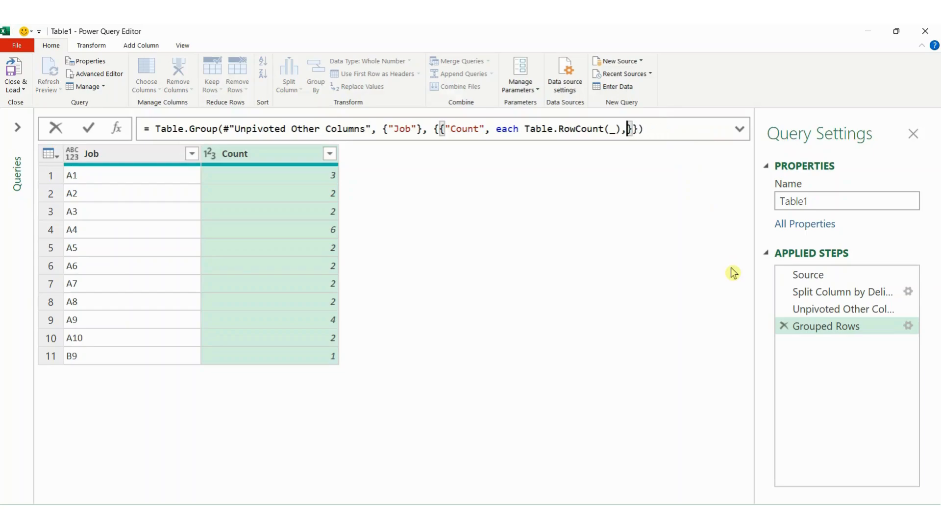
{"action": "key", "text": "BackSpace"}
{"action": "key", "text": "BackSpace"}
{"action": "key", "text": "BackSpace"}
{"action": "key", "text": "BackSpace"}
{"action": "key", "text": "BackSpace"}
{"action": "key", "text": "BackSpace"}
{"action": "key", "text": "BackSpace"}
{"action": "key", "text": "BackSpace"}
{"action": "key", "text": "BackSpace"}
{"action": "key", "text": "BackSpace"}
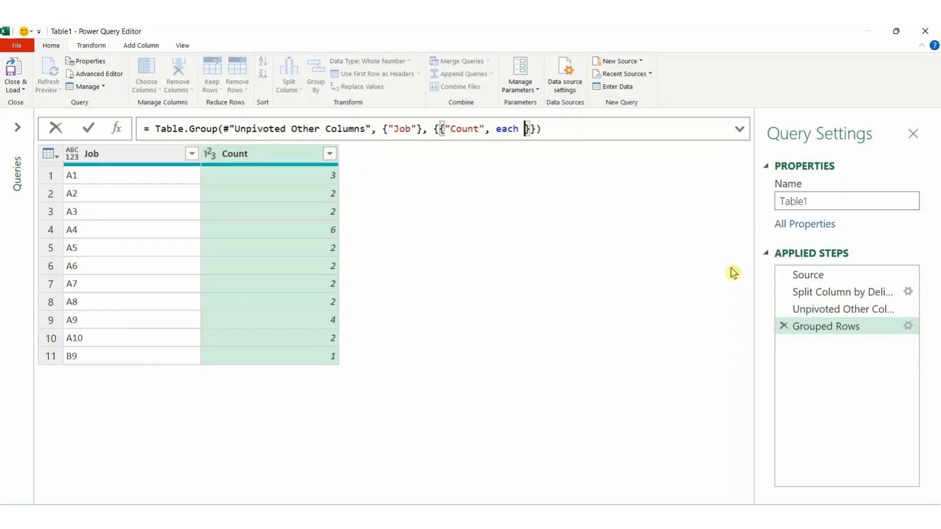
- Complete the Count aggregation as each _, remove its extra pair of braces, and apply the formula
{"action": "type", "text": "_"}
{"action": "key", "text": "Delete"}
{"action": "key", "text": "Left"}
{"action": "key", "text": "Left"}
{"action": "key", "text": "Left"}
{"action": "key", "text": "Left"}
{"action": "key", "text": "Left"}
{"action": "key", "text": "Left"}
{"action": "key", "text": "Left"}
{"action": "key", "text": "Left"}
{"action": "key", "text": "Left"}
{"action": "key", "text": "Left"}
{"action": "key", "text": "Left"}
{"action": "key", "text": "Left"}
{"action": "key", "text": "Left"}
{"action": "key", "text": "Left"}
{"action": "key", "text": "Left"}
{"action": "key", "text": "Left"}
{"action": "key", "text": "Delete"}
{"action": "key", "text": "Return"}
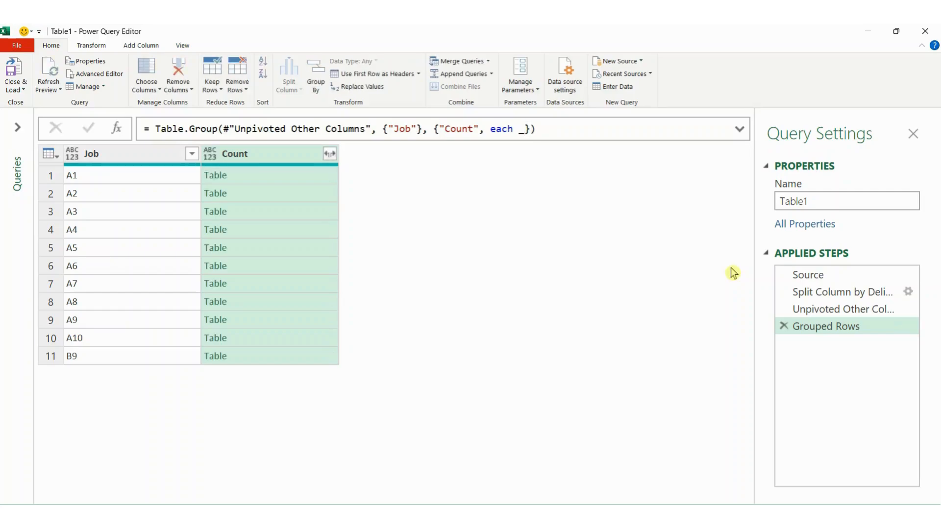
- Preview the nested tables in the Count column for jobs A1 to A4
{"action": "left_click", "coordinate": [272, 176]}
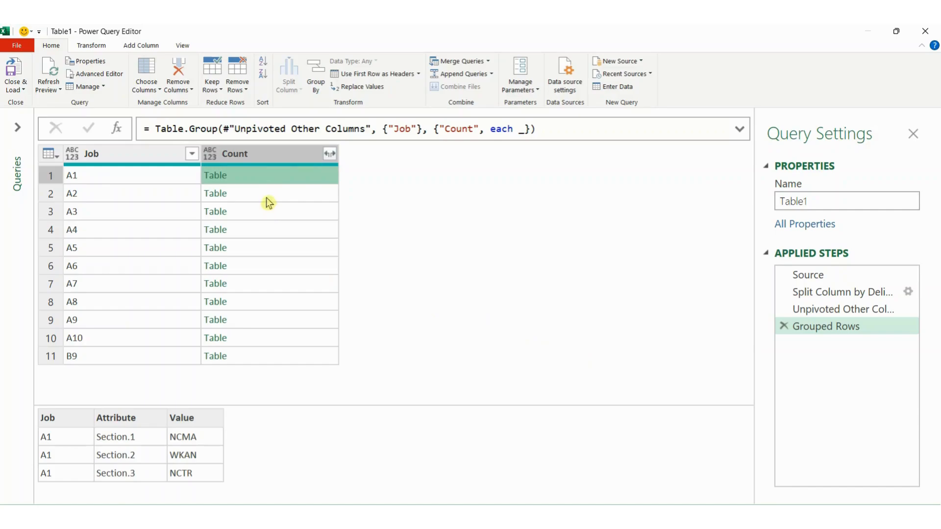
{"action": "left_click", "coordinate": [268, 197]}
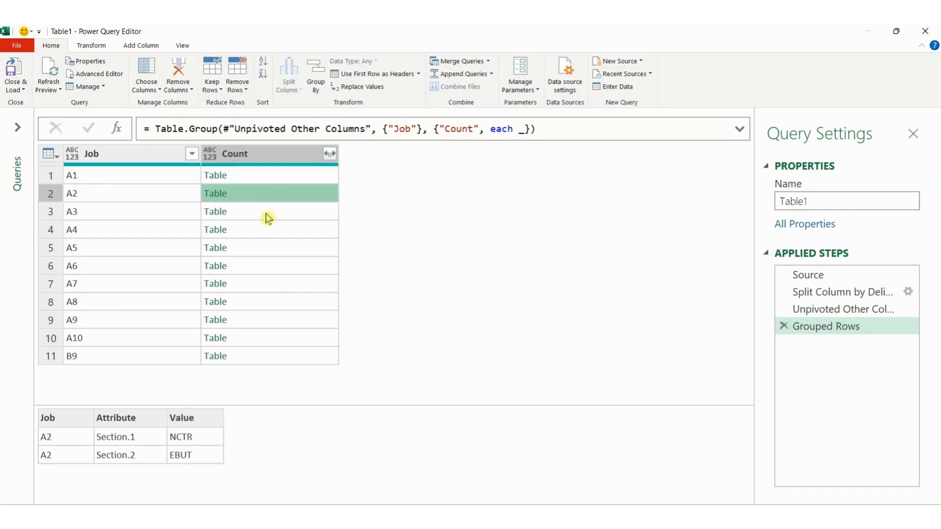
{"action": "left_click", "coordinate": [266, 214]}
{"action": "left_click", "coordinate": [265, 235]}
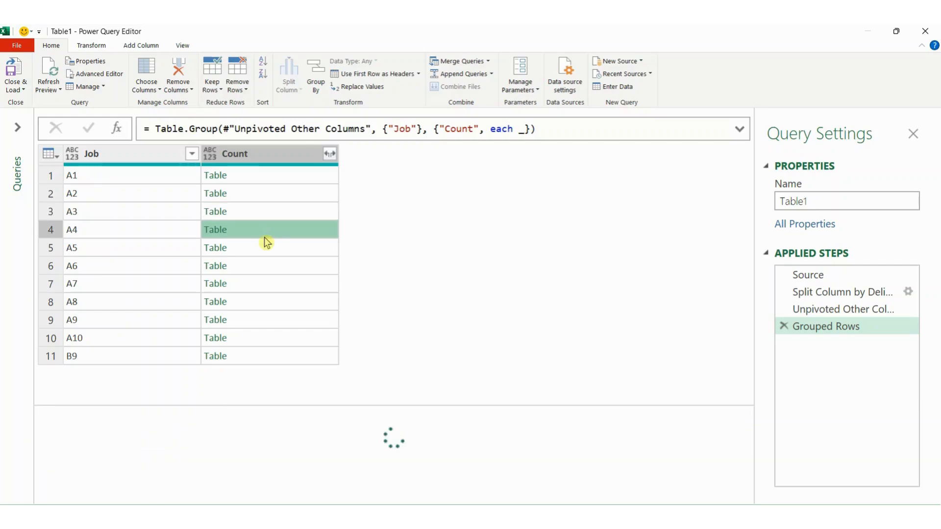
{"action": "left_click_drag", "start_coordinate": [33, 403], "coordinate": [237, 496]}
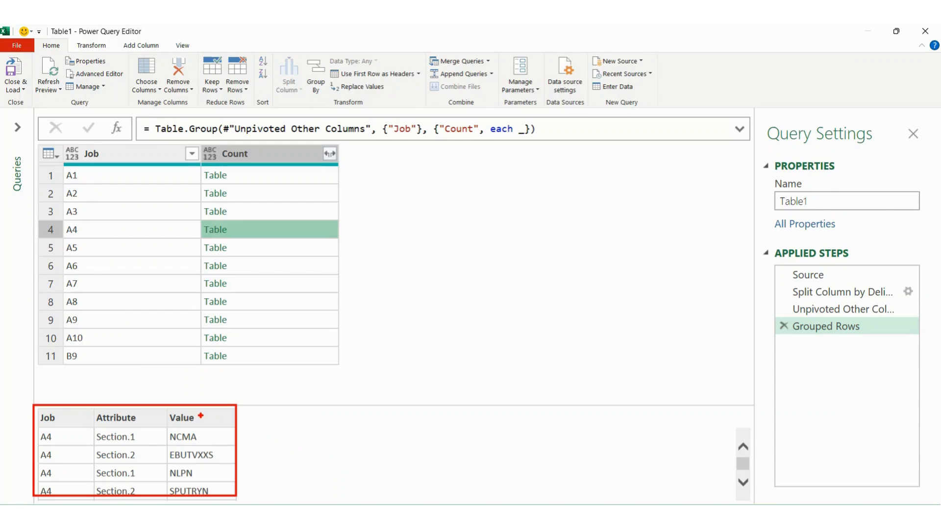
{"action": "left_click_drag", "start_coordinate": [201, 416], "coordinate": [214, 382]}
{"action": "key", "text": "Escape"}
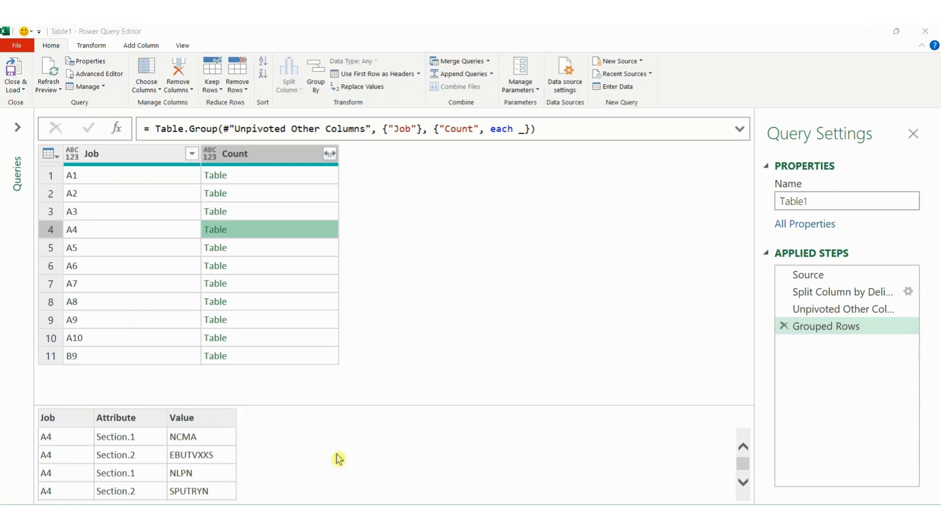
- Change the Count aggregation in the Table.Group formula to each [Value] and apply the formula
{"action": "left_click", "coordinate": [523, 129]}
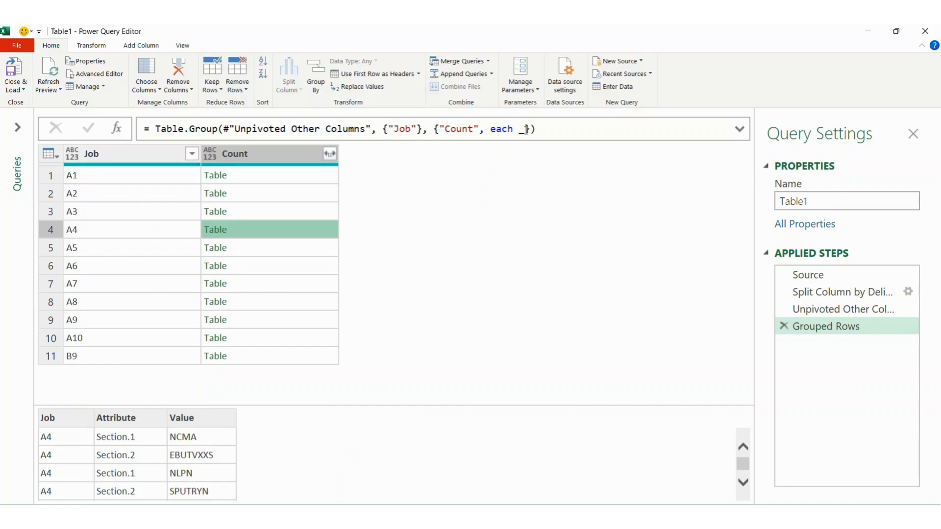
{"action": "type", "text": "_"}
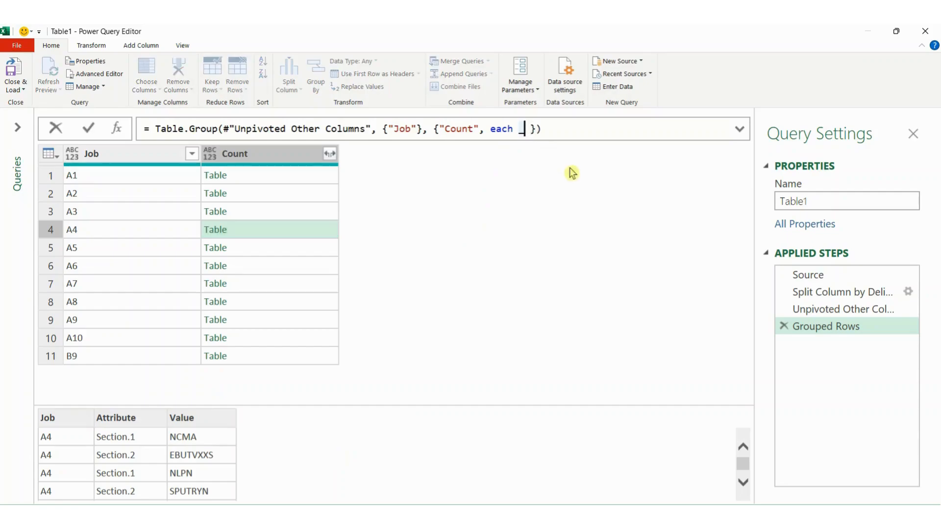
{"action": "type", "text": "[Value"}
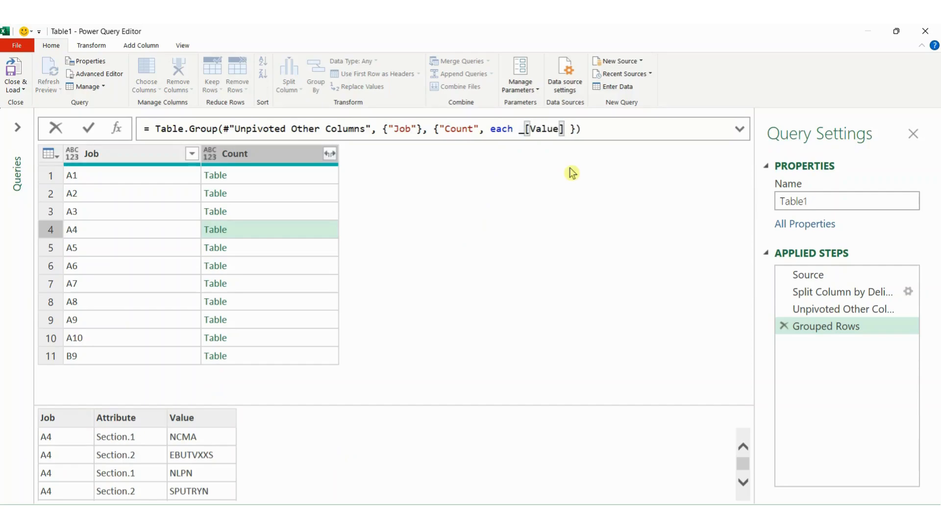
{"action": "key", "text": "Left"}
{"action": "key", "text": "Left"}
{"action": "key", "text": "Left"}
{"action": "key", "text": "Left"}
{"action": "key", "text": "Left"}
{"action": "key", "text": "Left"}
{"action": "key", "text": "BackSpace"}
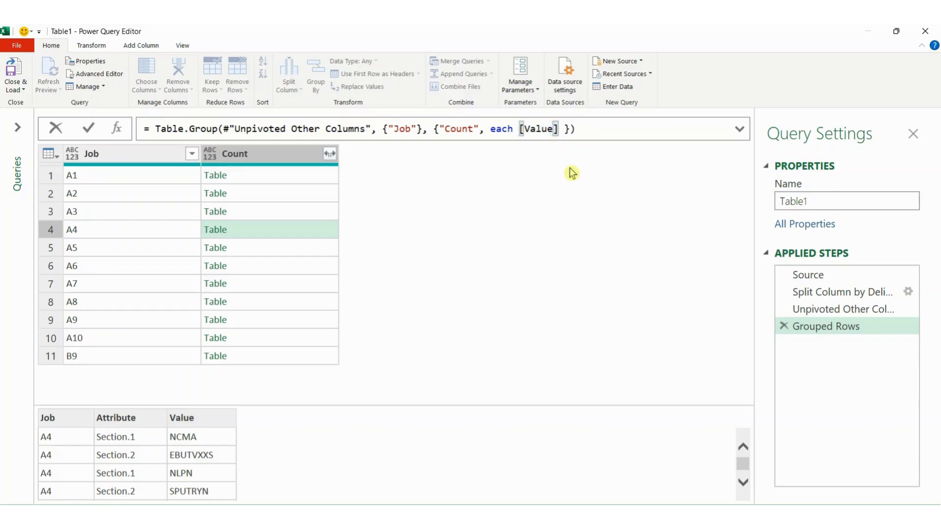
{"action": "key", "text": "Return"}
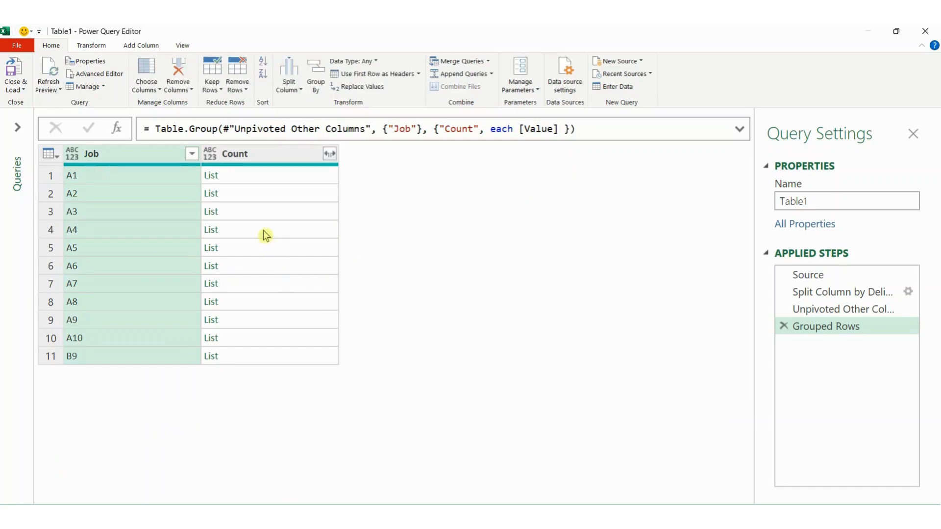
- Preview the nested list in the Count column for job A4 with an enlarged preview area and check it for duplicates
{"action": "left_click_drag", "start_coordinate": [333, 405], "coordinate": [331, 301]}
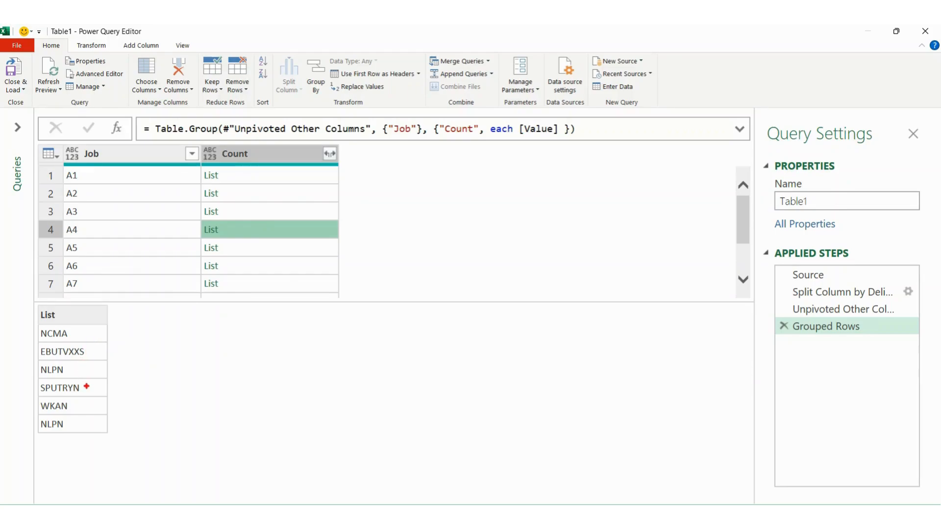
{"action": "left_click_drag", "start_coordinate": [79, 371], "coordinate": [101, 371]}
{"action": "left_click_drag", "start_coordinate": [81, 424], "coordinate": [102, 424]}
{"action": "key", "text": "Escape"}
- Wrap [Value] in List.Distinct( ) within the Table.Group formula, apply it, and preview the list for job A4
{"action": "left_click", "coordinate": [520, 129]}
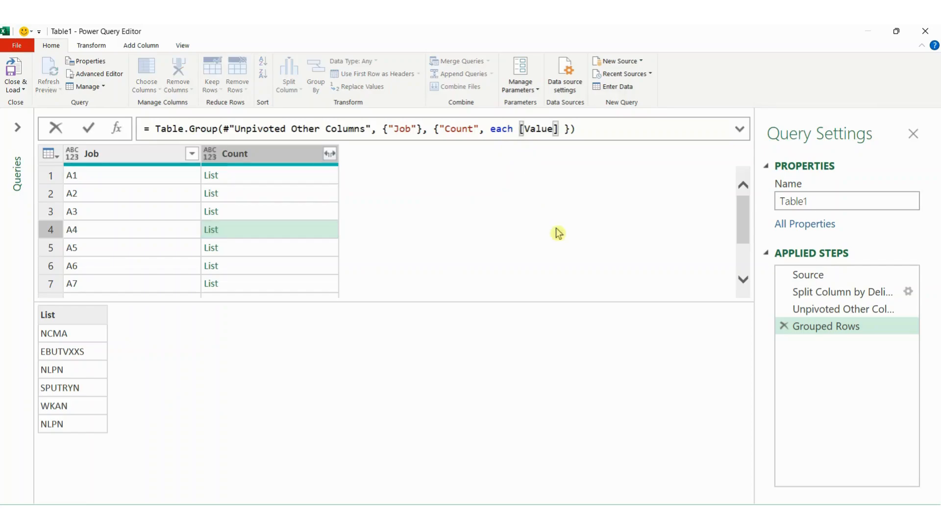
{"action": "type", "text": "List.Di"}
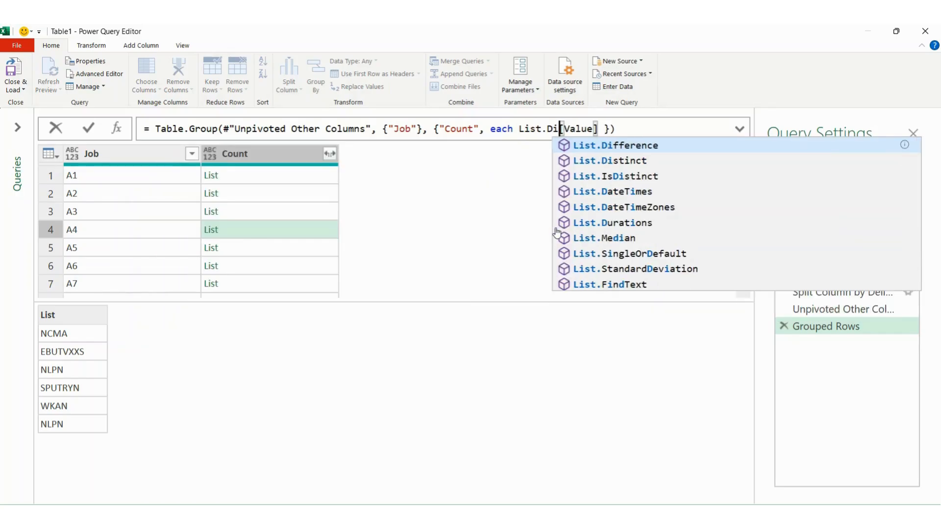
{"action": "type", "text": "s"}
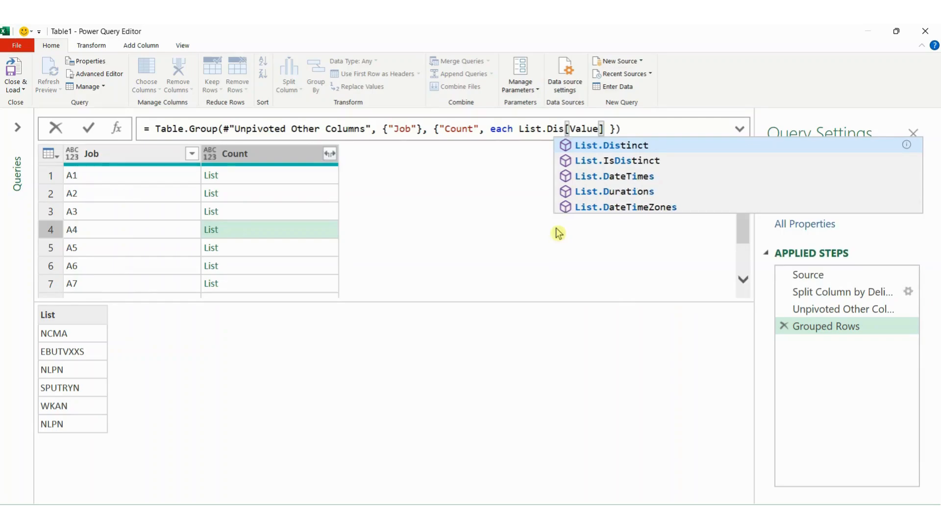
{"action": "type", "text": "tinc"}
{"action": "type", "text": "t("}
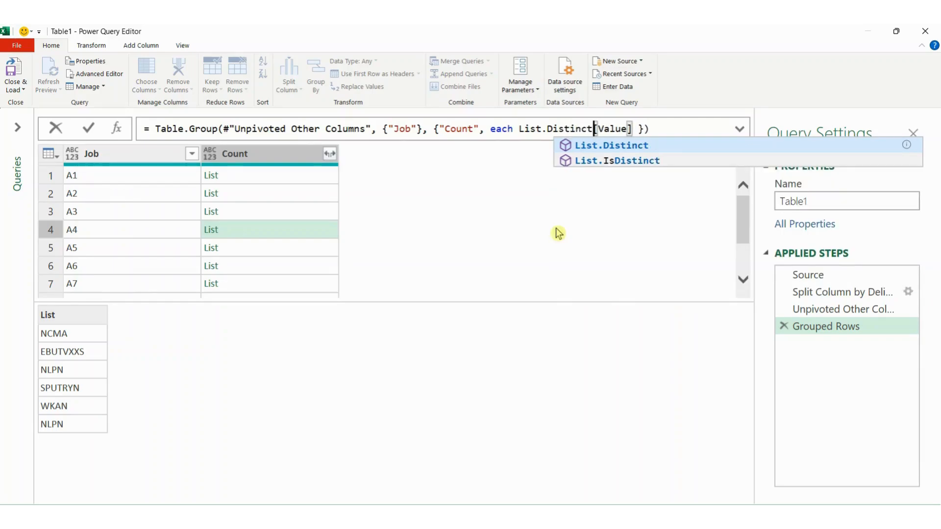
{"action": "key", "text": "Right"}
{"action": "key", "text": "Right"}
{"action": "key", "text": "Right"}
{"action": "key", "text": "Right"}
{"action": "key", "text": "Right"}
{"action": "key", "text": "Right"}
{"action": "key", "text": "Right"}
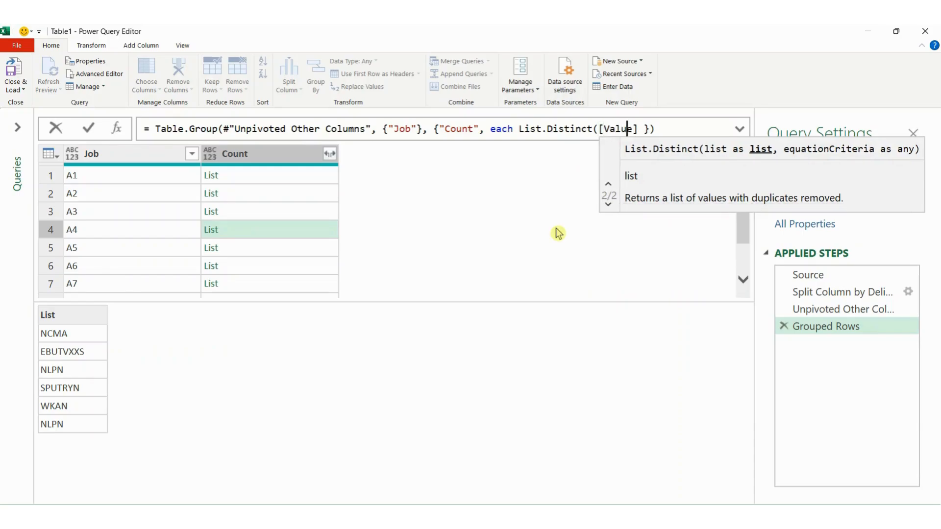
{"action": "type", "text": ")"}
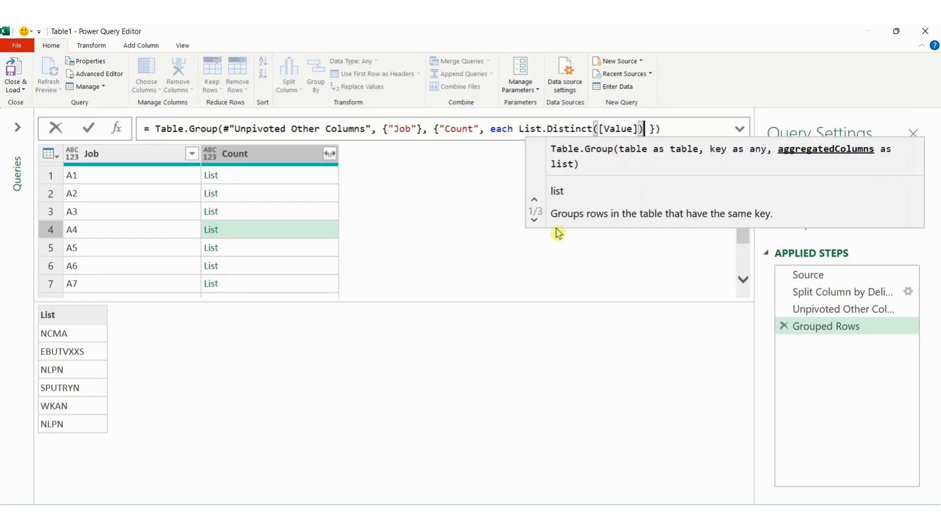
{"action": "key", "text": "Return"}
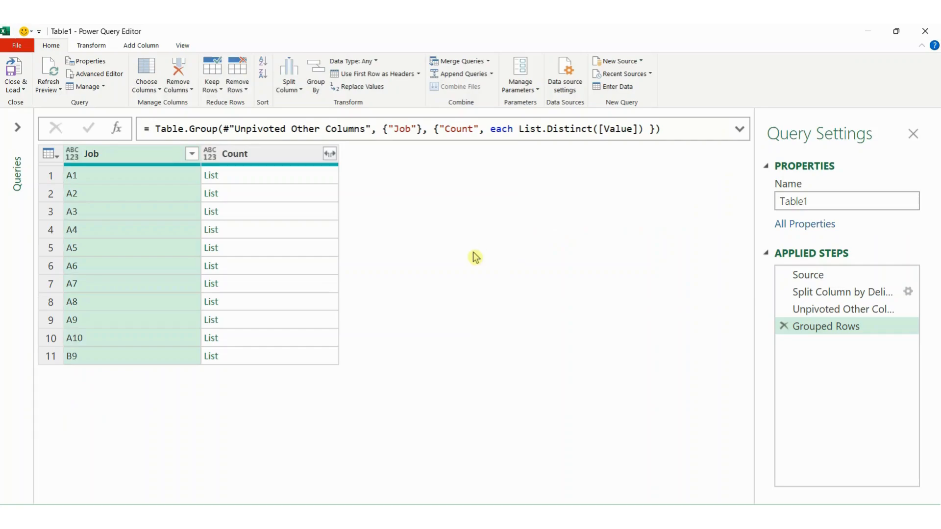
{"action": "left_click", "coordinate": [278, 234]}
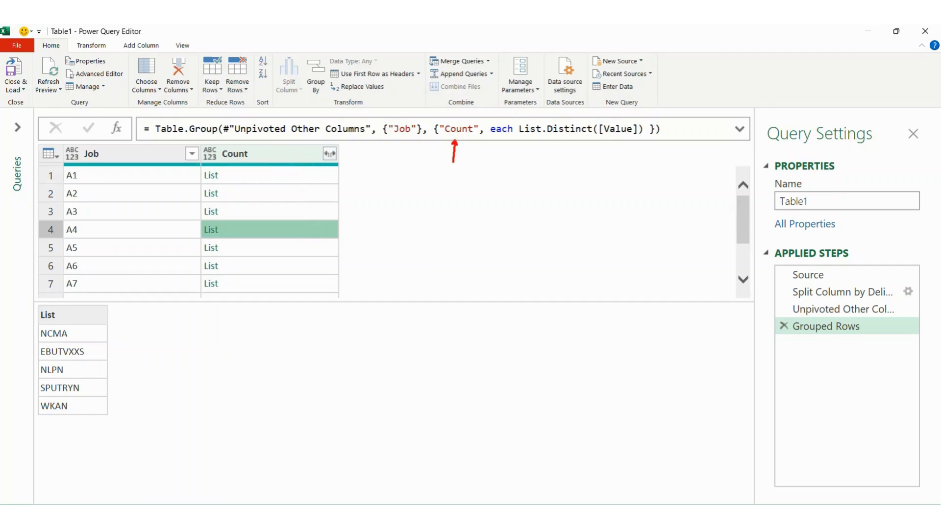
- Rename the aggregated column from Count to Section in the Table.Group formula and apply it
{"action": "left_click_drag", "start_coordinate": [473, 129], "coordinate": [449, 138]}
{"action": "type", "text": "Section"}
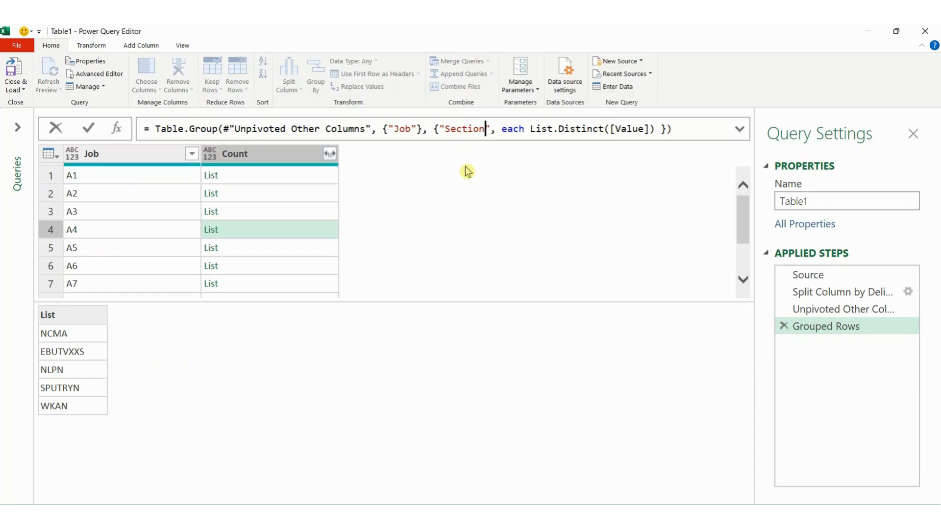
{"action": "key", "text": "Return"}
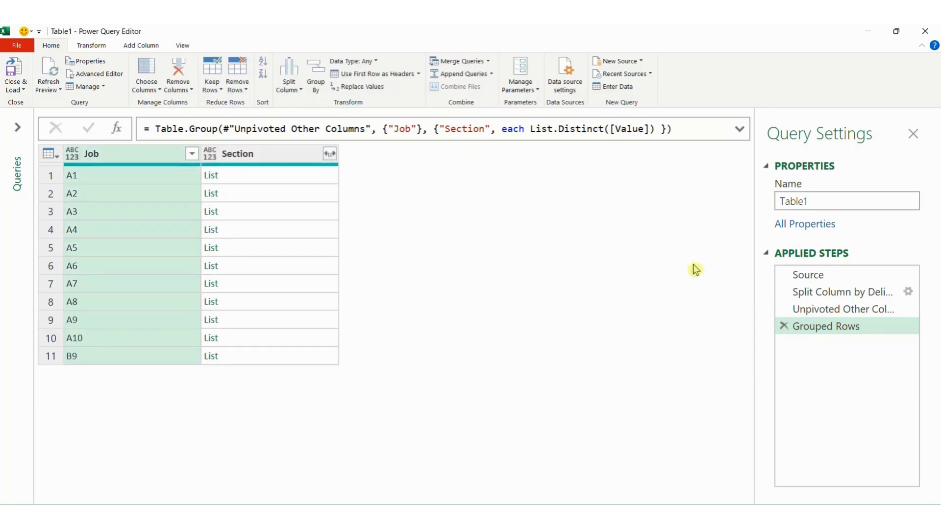
- Expand the lists in the Section column to new rows and review the resulting Job and Section pairs
{"action": "left_click", "coordinate": [330, 156]}
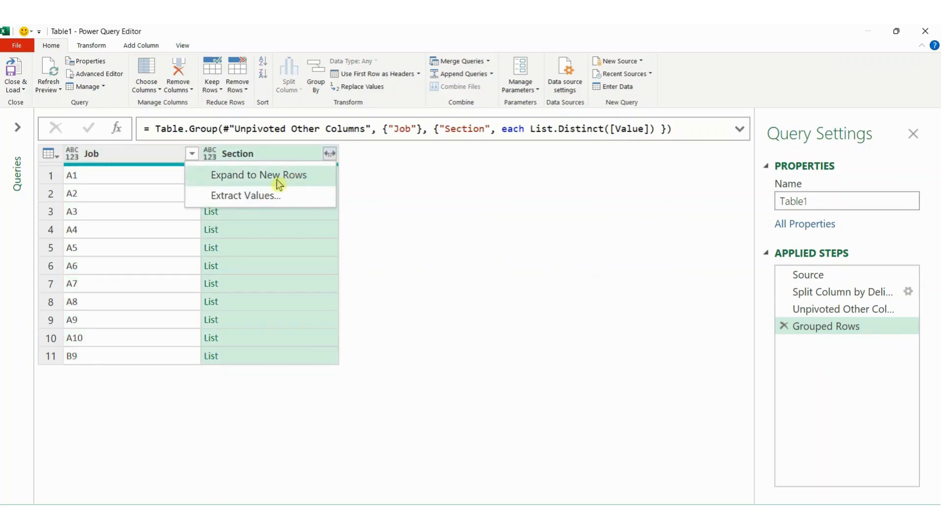
{"action": "left_click", "coordinate": [301, 182]}
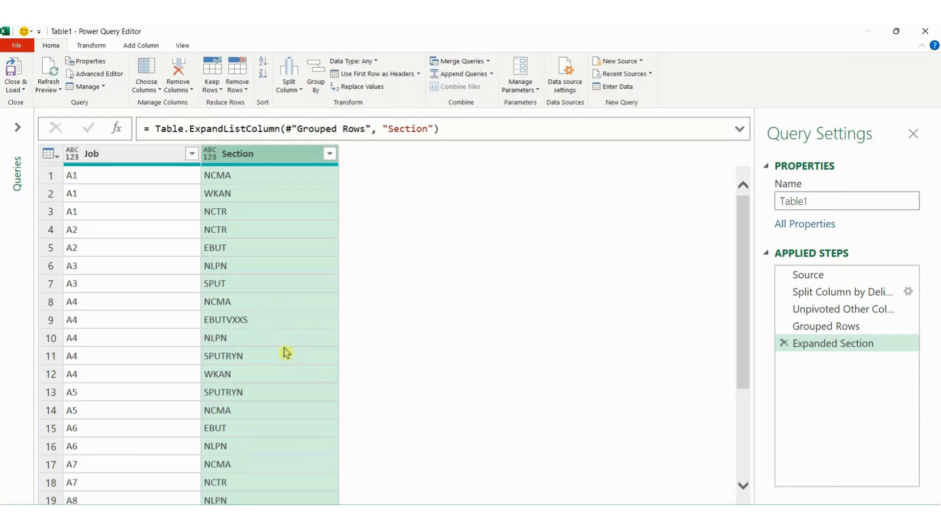
{"action": "scroll", "coordinate": [287, 356], "scroll_direction": "down", "scroll_amount": 2}
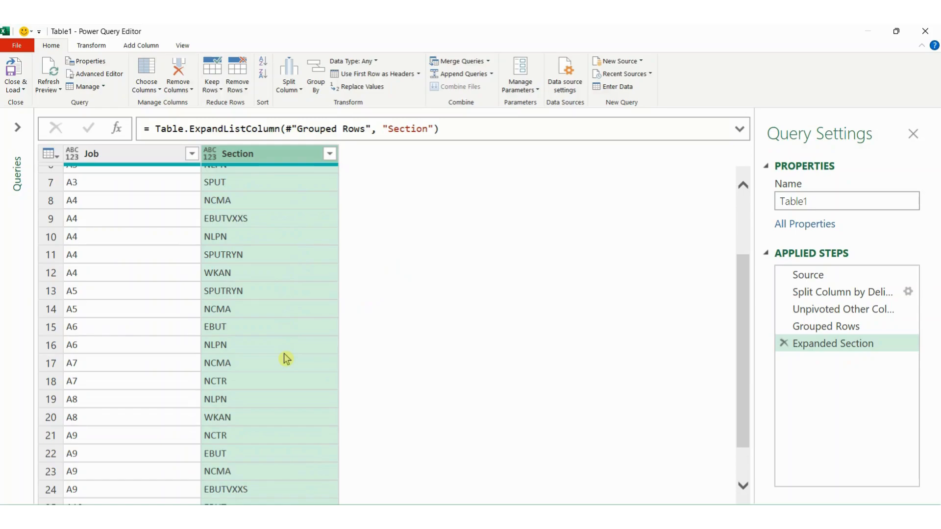
{"action": "mouse_move", "coordinate": [60, 192]}
{"action": "left_mouse_down"}
{"action": "mouse_move", "coordinate": [97, 275]}
{"action": "mouse_move", "coordinate": [272, 283]}
{"action": "left_mouse_up"}
{"action": "key", "text": "Escape"}
- Group the expanded rows by Section with a new column named Count that uses the Count Rows operation
{"action": "left_click", "coordinate": [319, 78]}
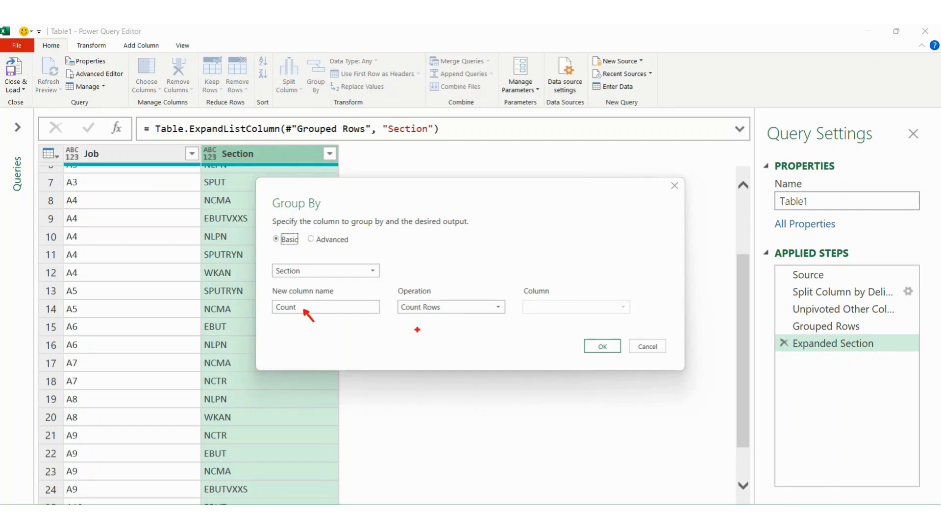
{"action": "left_click_drag", "start_coordinate": [452, 313], "coordinate": [468, 329]}
{"action": "key", "text": "Escape"}
{"action": "left_click", "coordinate": [603, 347]}
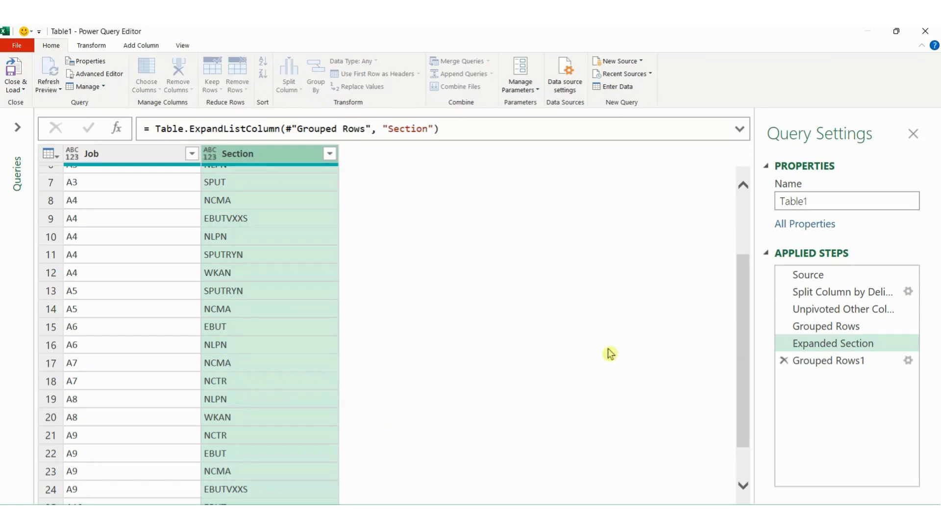
{"action": "key", "text": "ctrl+2"}
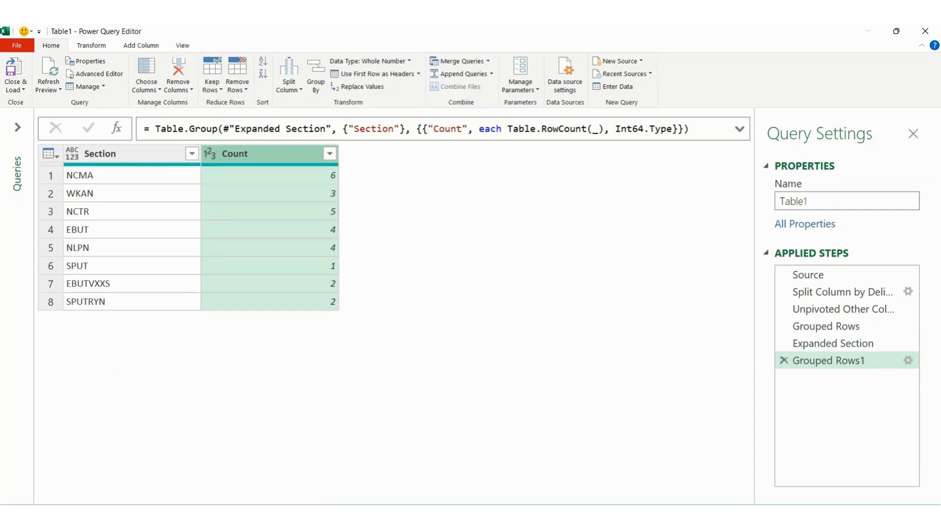
{"action": "mouse_move", "coordinate": [103, 177]}
{"action": "left_mouse_down"}
{"action": "mouse_move", "coordinate": [118, 177]}
{"action": "mouse_move", "coordinate": [120, 209]}
{"action": "left_mouse_up"}
{"action": "mouse_move", "coordinate": [342, 176]}
{"action": "left_mouse_down"}
{"action": "mouse_move", "coordinate": [353, 176]}
{"action": "mouse_move", "coordinate": [357, 211]}
{"action": "left_mouse_up"}
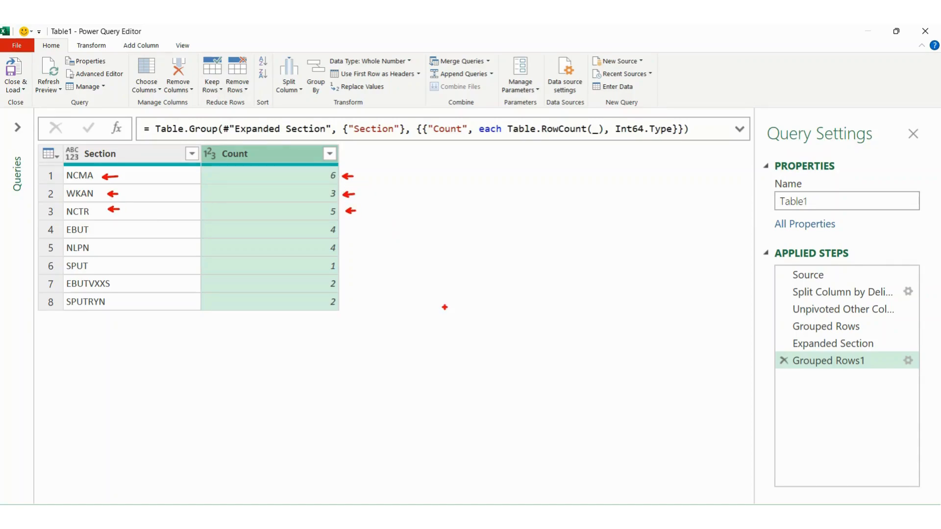